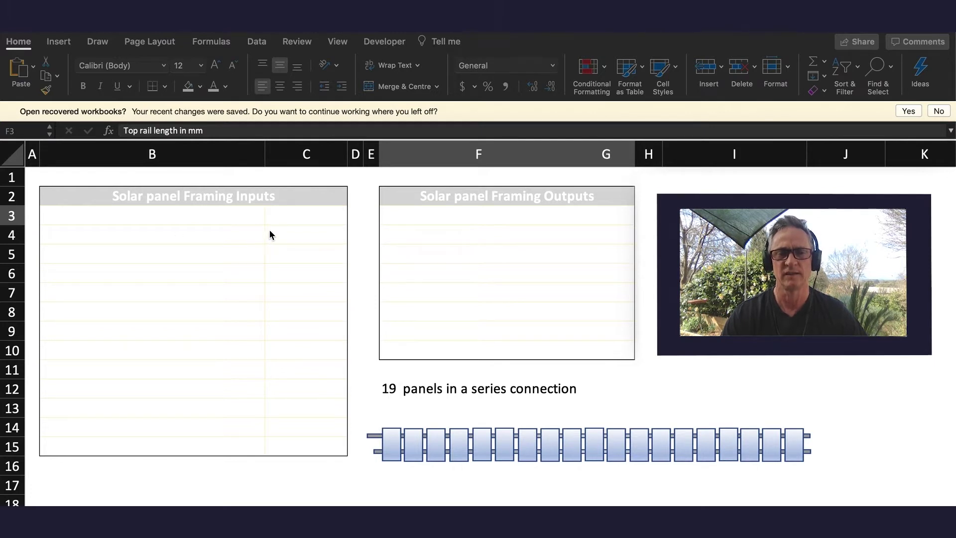
# Enter brand Acme, model Fusion, 2000 and 1000 mm panel size, 19 panels, and answers y and Y.
pyautogui.click(137, 215)
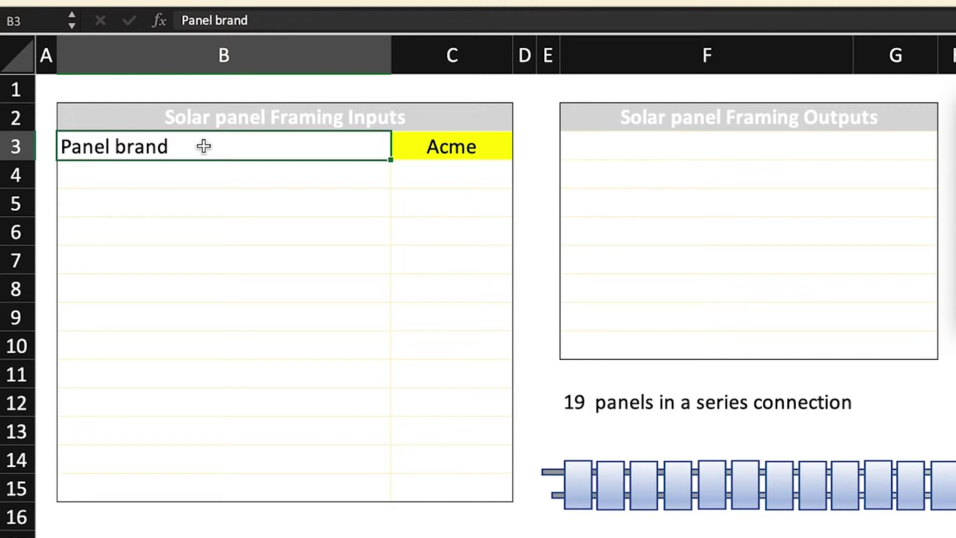
pyautogui.click(165, 178)
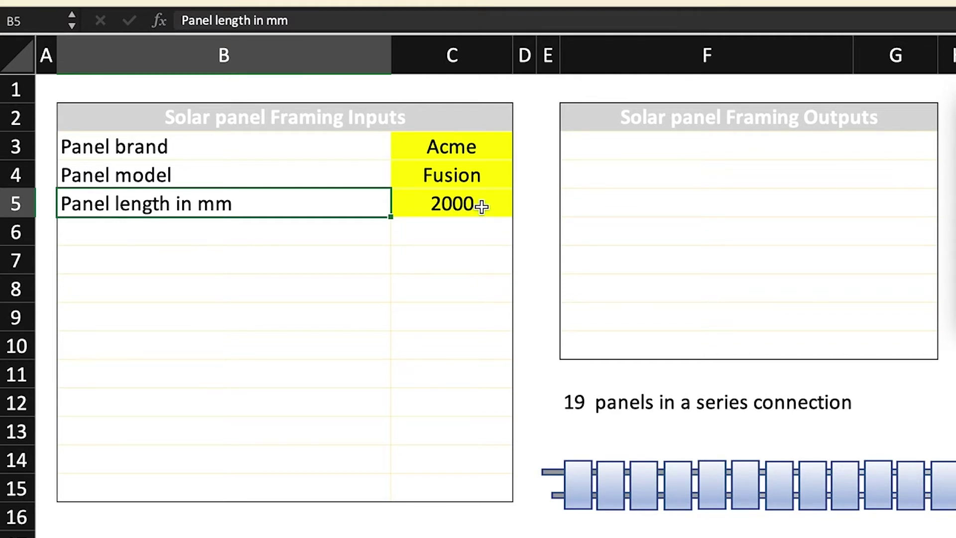
pyautogui.click(199, 235)
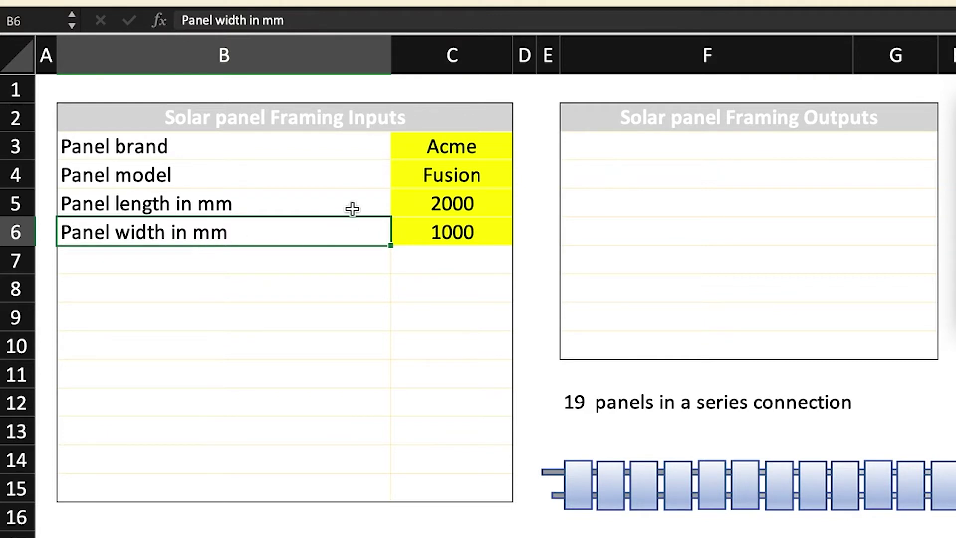
pyautogui.click(217, 264)
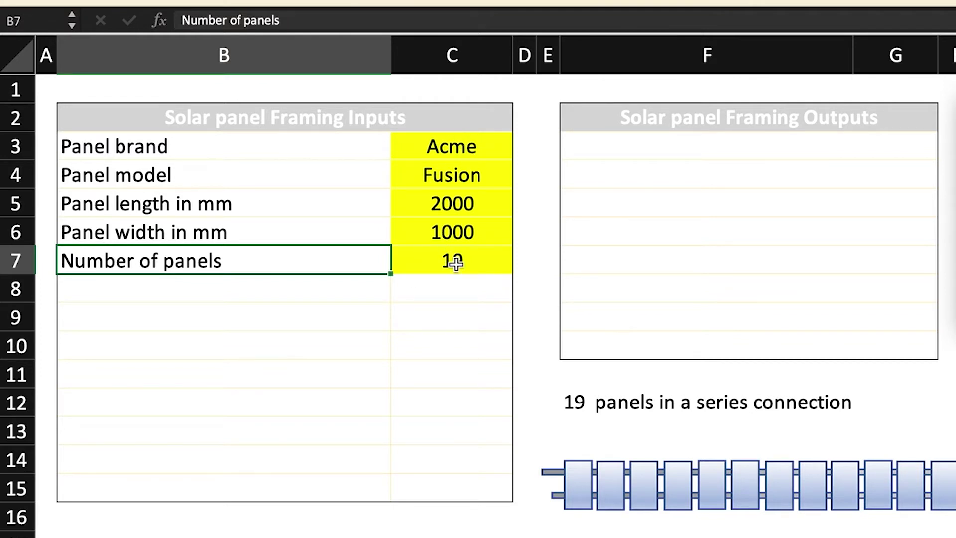
pyautogui.click(206, 291)
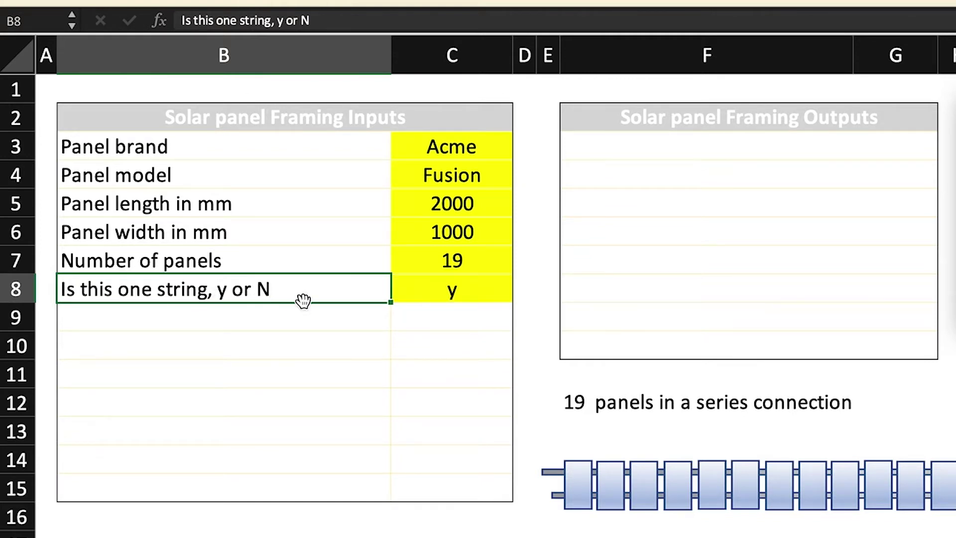
pyautogui.click(250, 322)
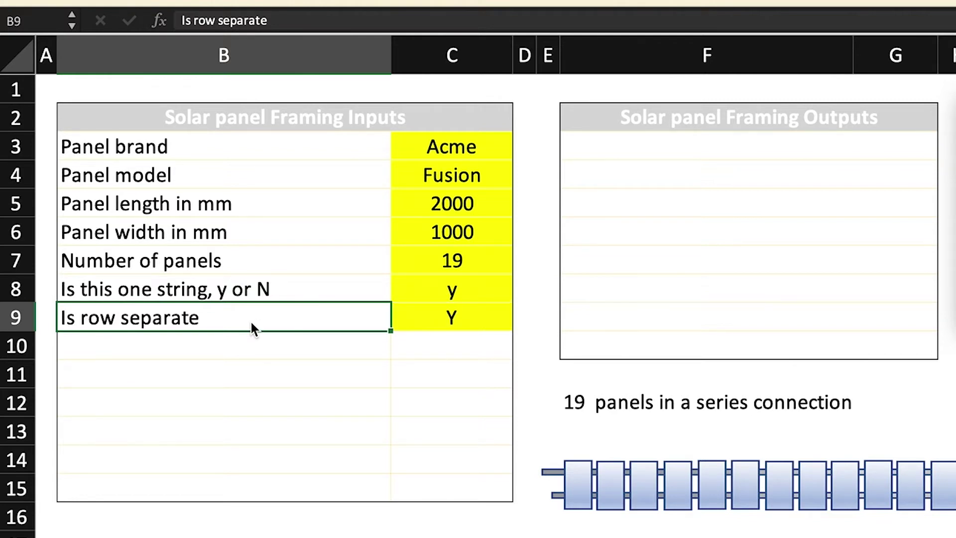
pyautogui.click(213, 347)
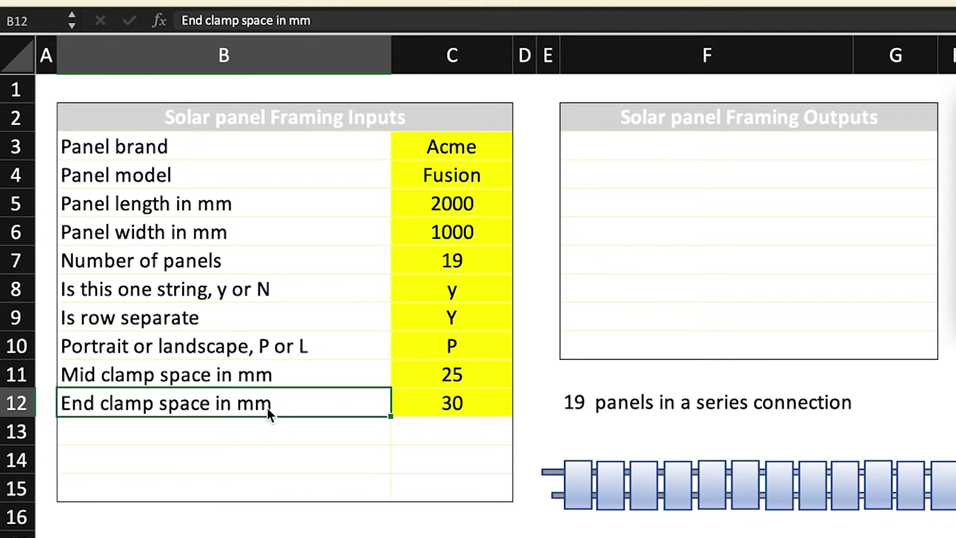
# Add orientation P, clamp spaces 25 and 30 mm, 50 mm buffer, 4000 mm rail and 300 mm DC allowance.
pyautogui.click(265, 437)
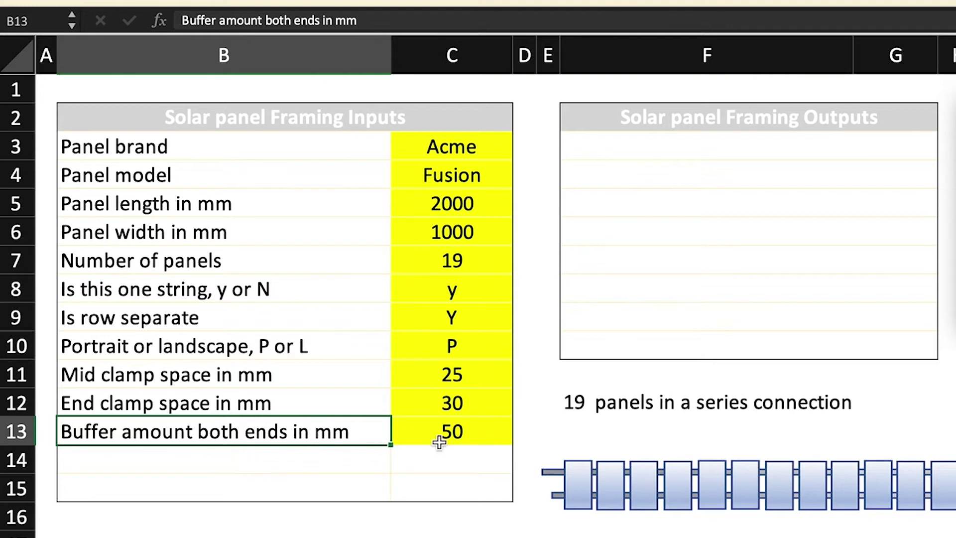
pyautogui.click(202, 461)
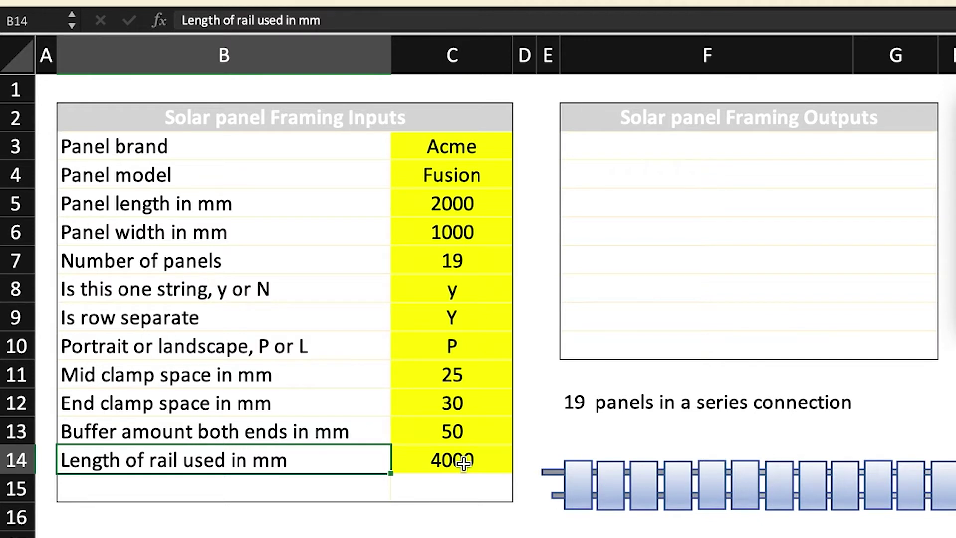
pyautogui.click(170, 488)
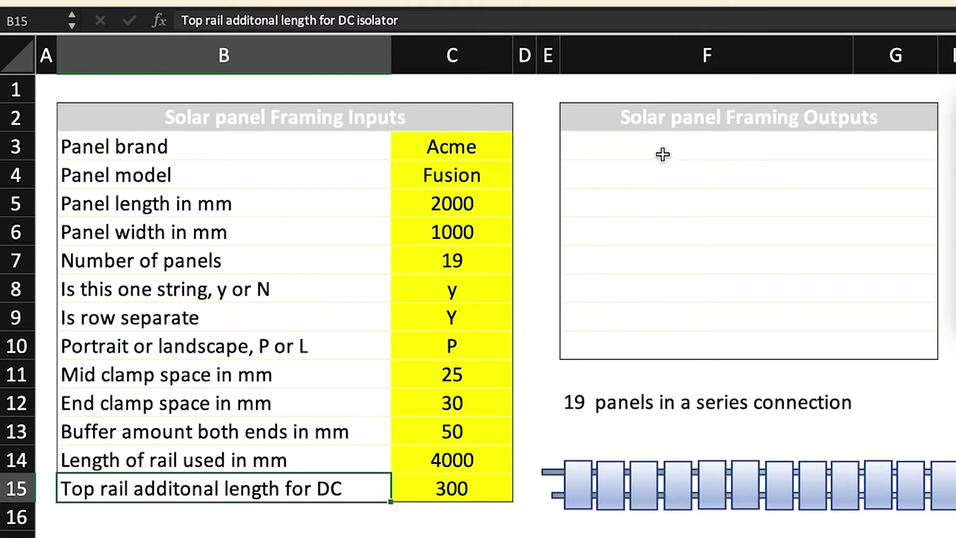
# Add top (19,910) and bottom (19,610) rail length outputs, test a 200 DC allowance, then undo back to 300.
pyautogui.click(658, 148)
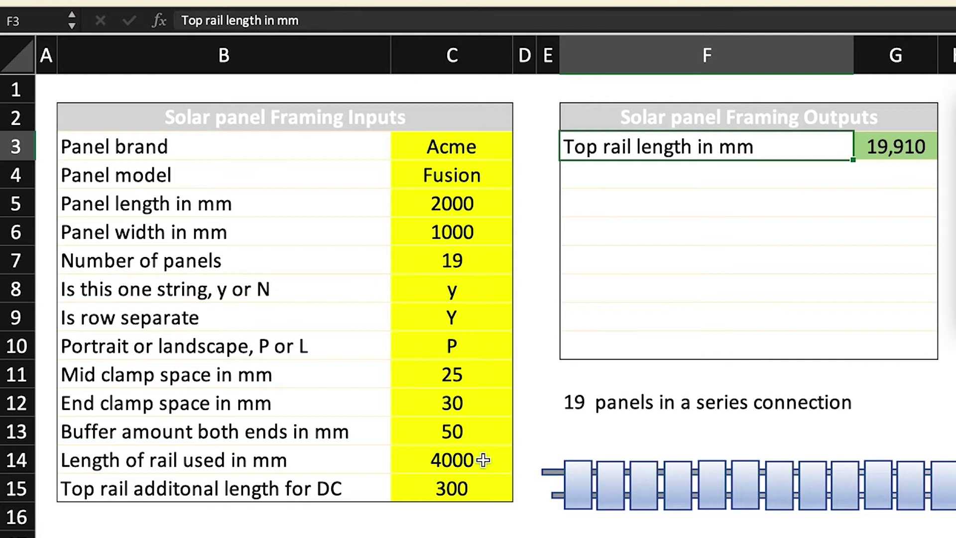
pyautogui.click(615, 182)
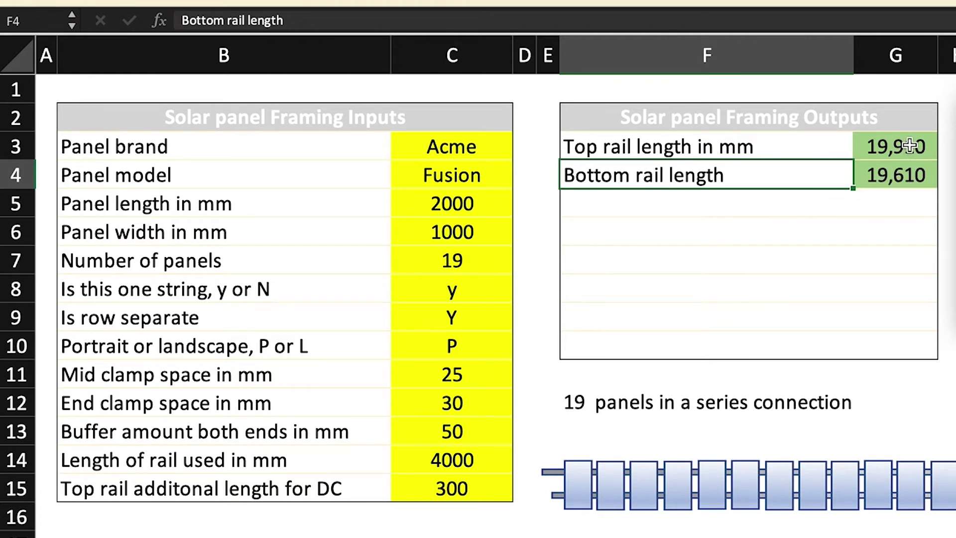
pyautogui.click(455, 491)
pyautogui.write('200')
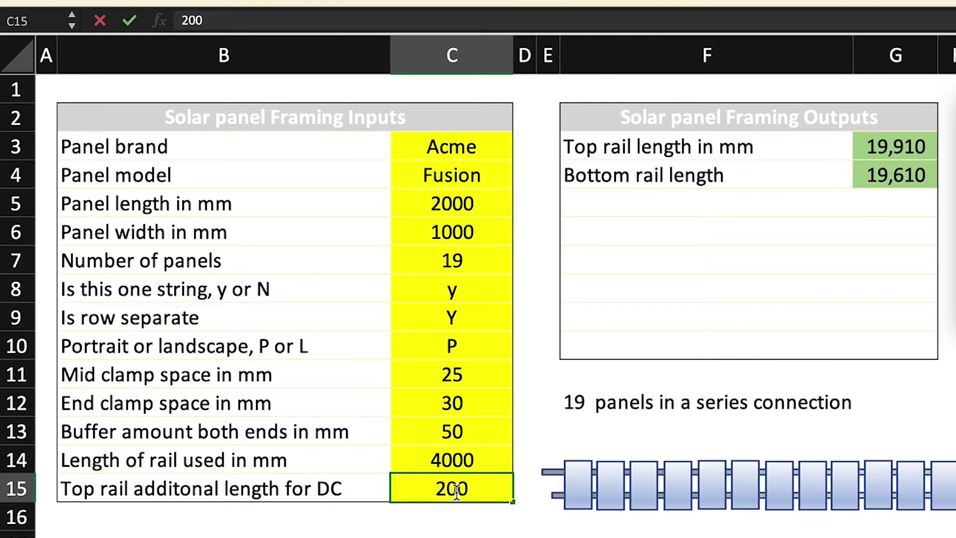
pyautogui.press('Return')
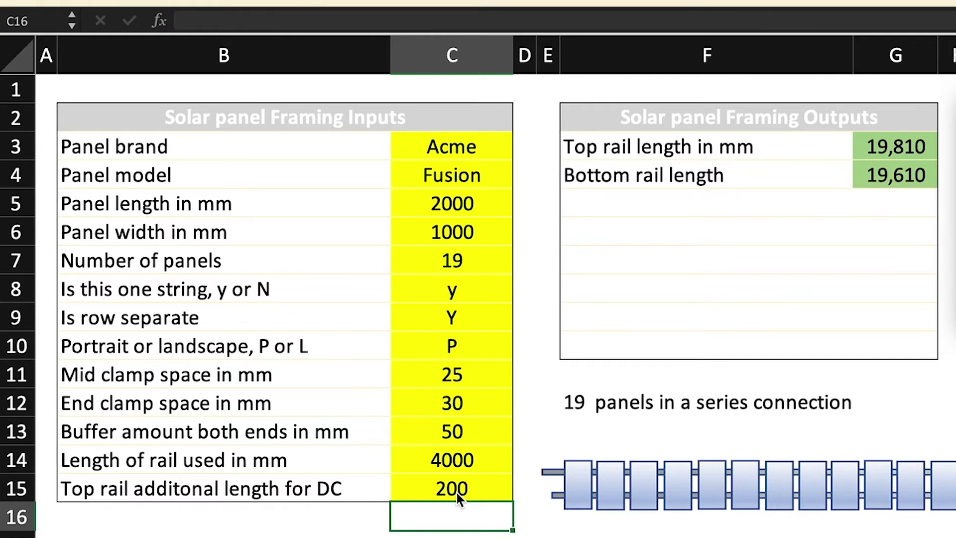
pyautogui.hotkey('ctrl', 'z')
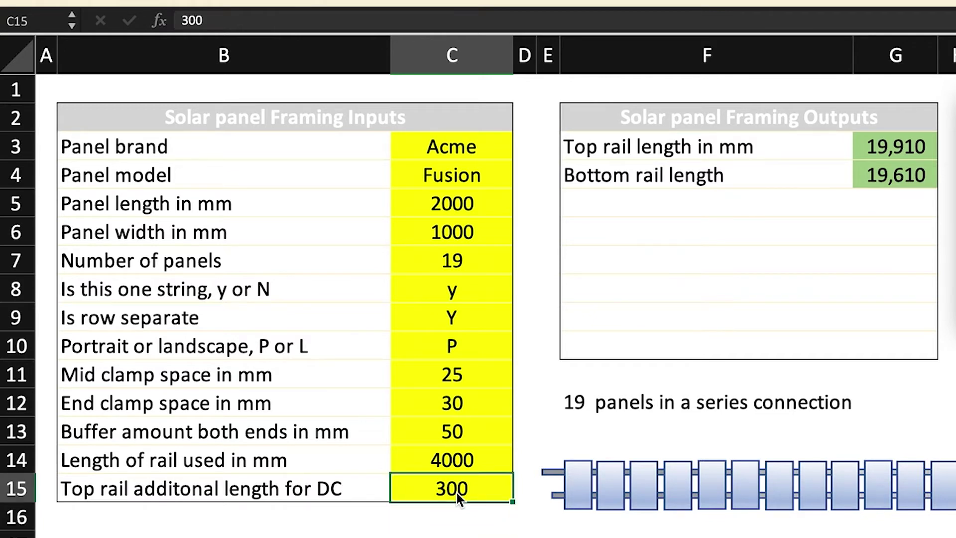
# Add output rows for mid clamps 36, end clamps 4, top and bottom framing lengths 5 and 5, DC isolators 1, joiners 8.
pyautogui.click(625, 204)
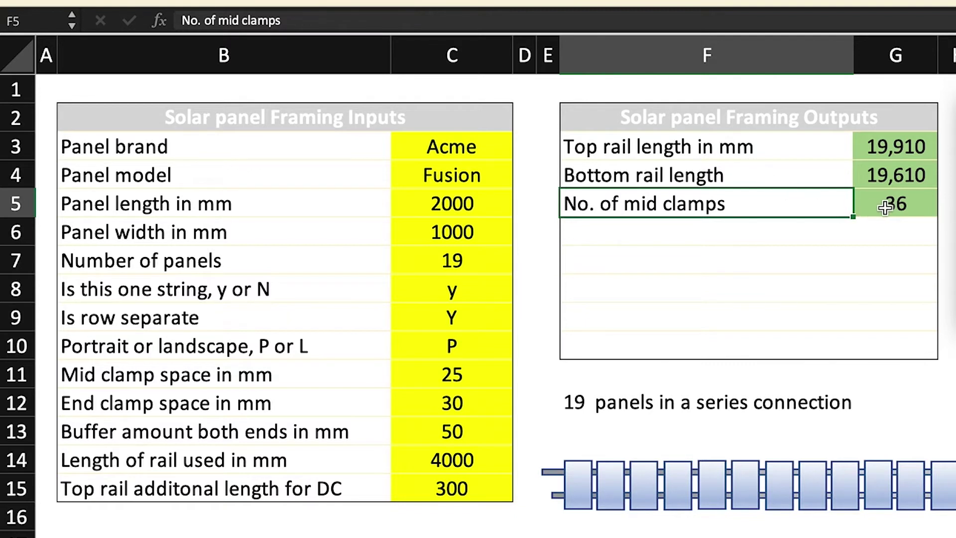
pyautogui.click(657, 231)
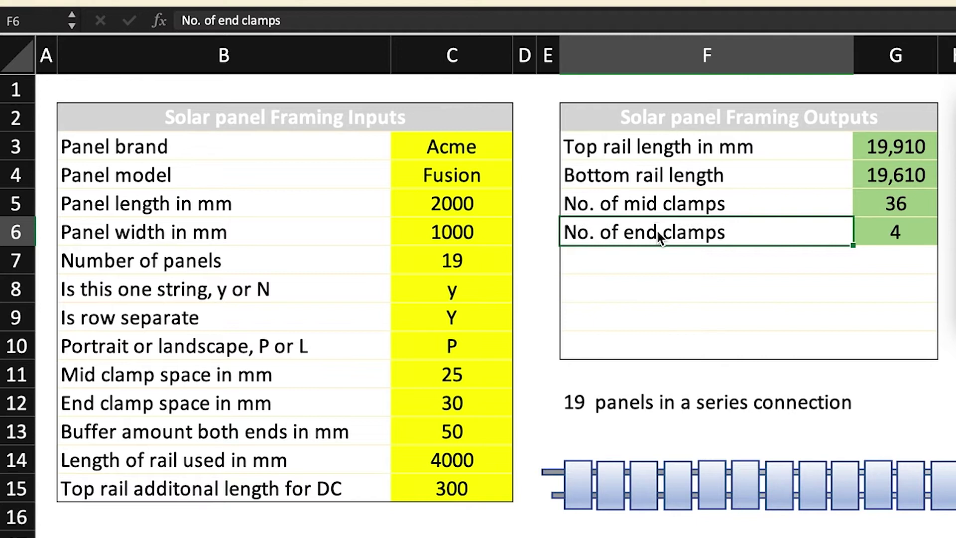
pyautogui.click(652, 266)
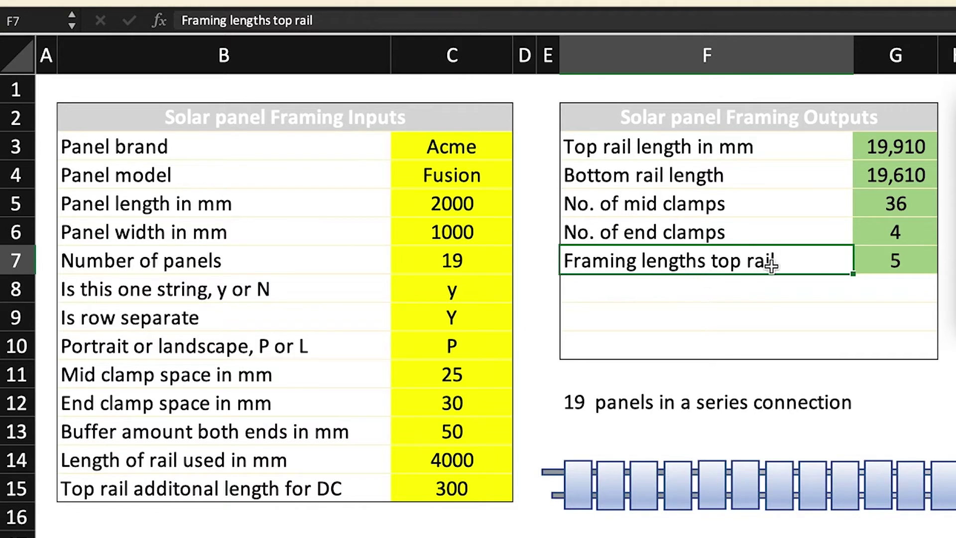
pyautogui.click(670, 291)
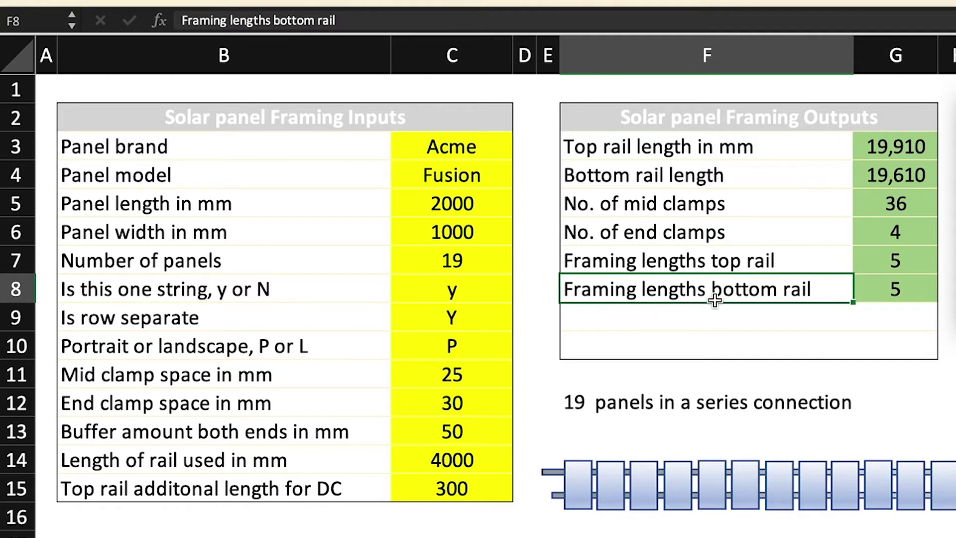
pyautogui.click(648, 319)
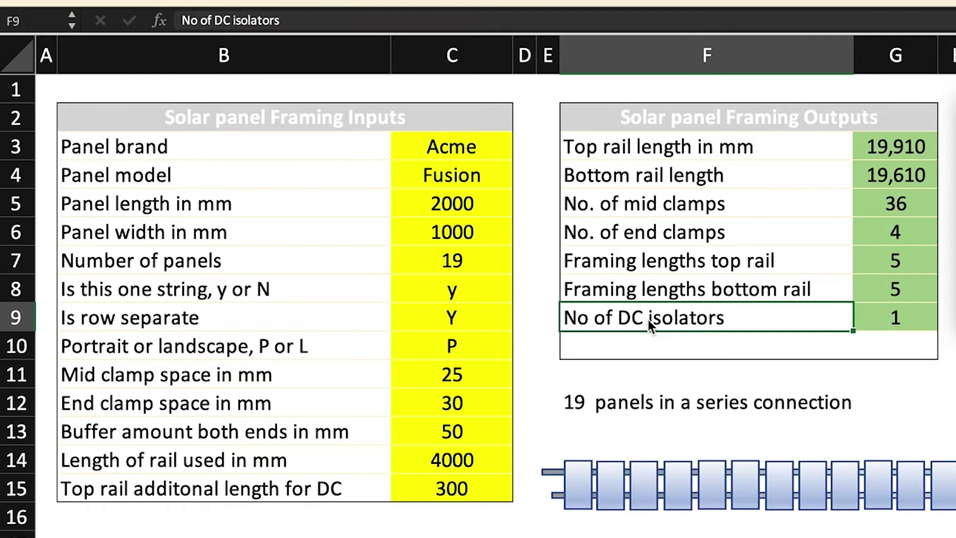
pyautogui.click(645, 349)
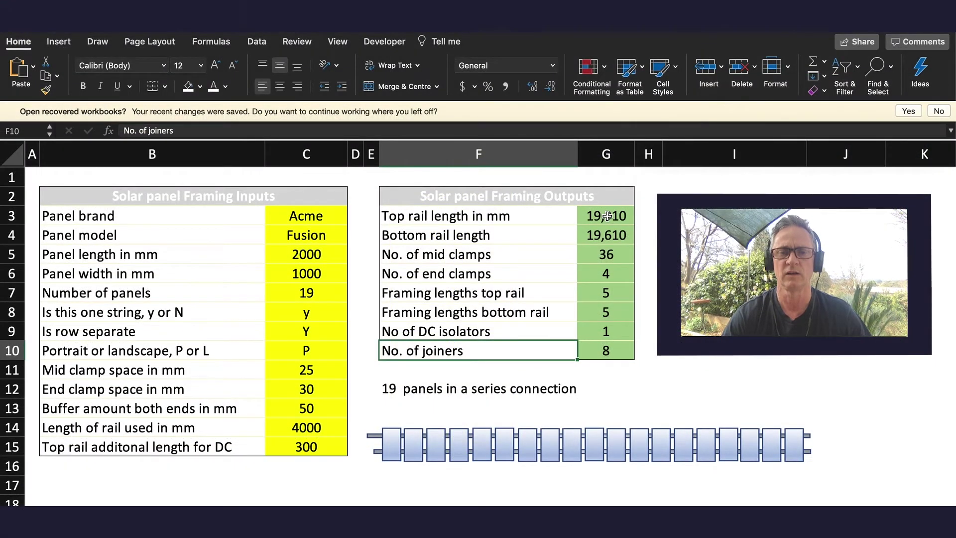
# Select G3 to view the portrait/landscape IF formula giving the 19,910 mm top rail length.
pyautogui.click(606, 216)
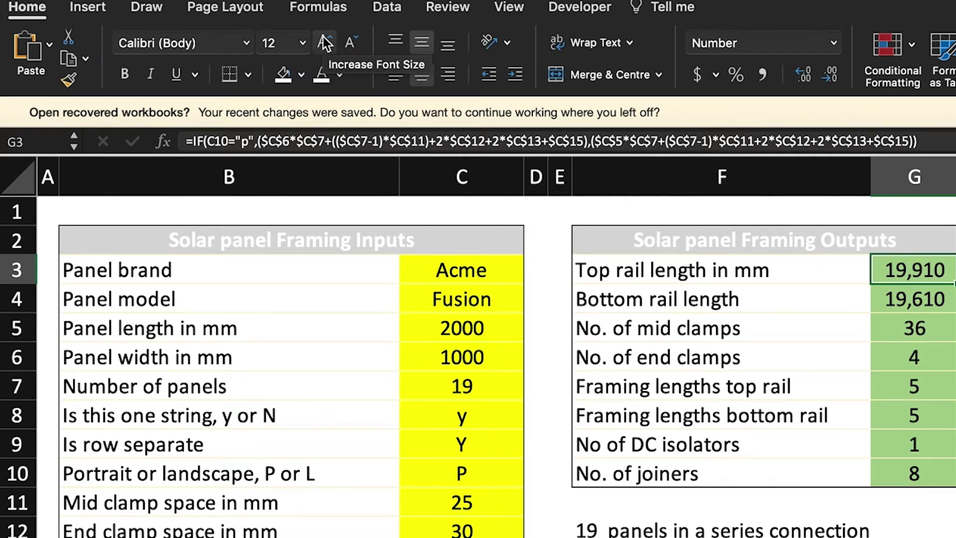
# Trace the input cells feeding the top rail length with Trace Precedents.
pyautogui.click(325, 9)
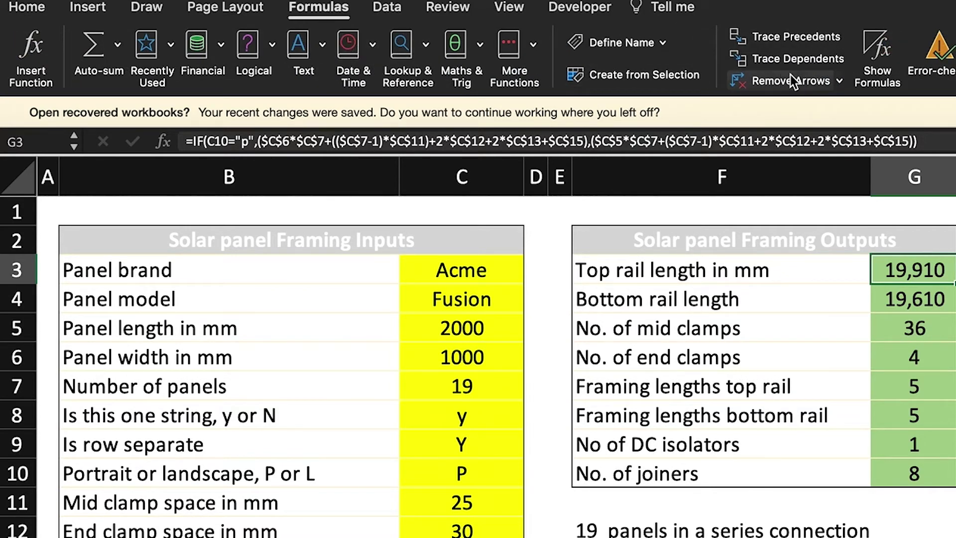
pyautogui.click(793, 39)
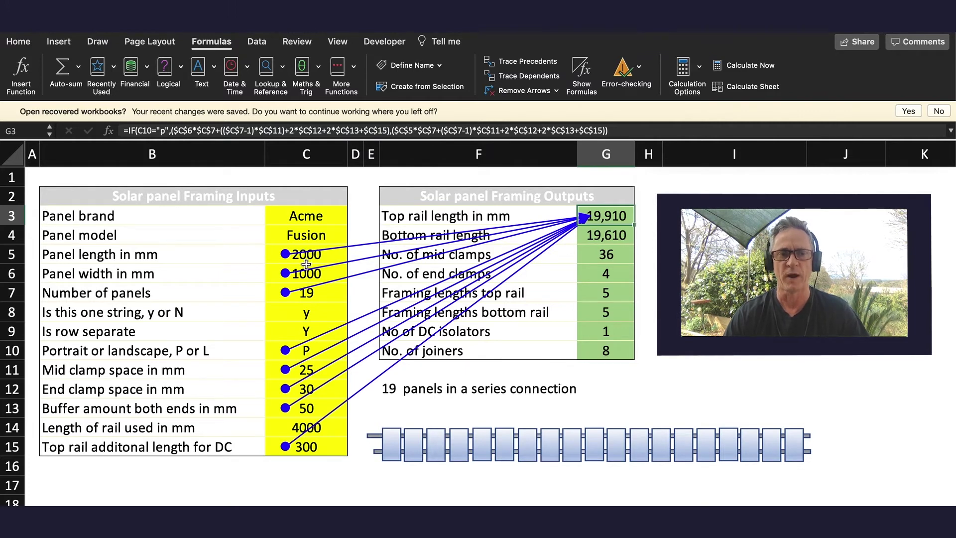
pyautogui.click(530, 62)
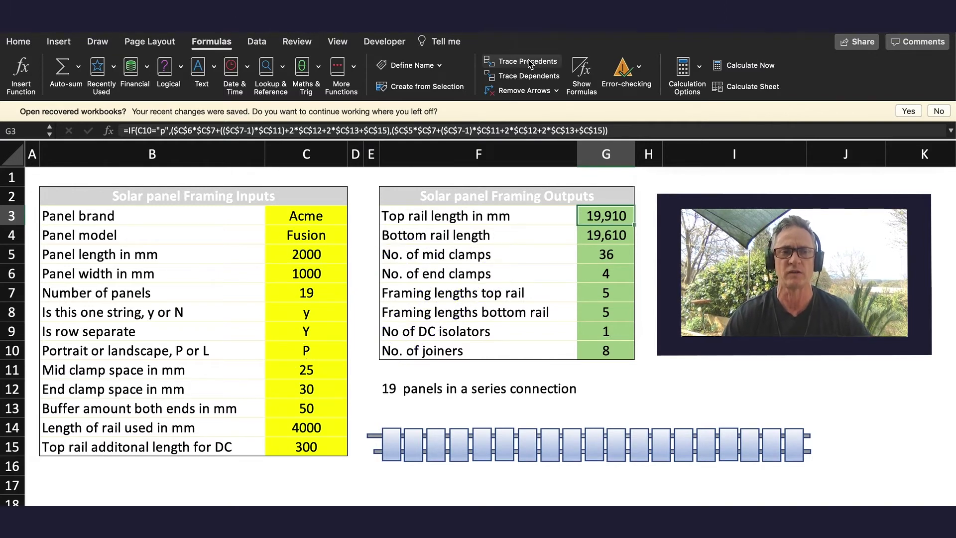
pyautogui.click(524, 62)
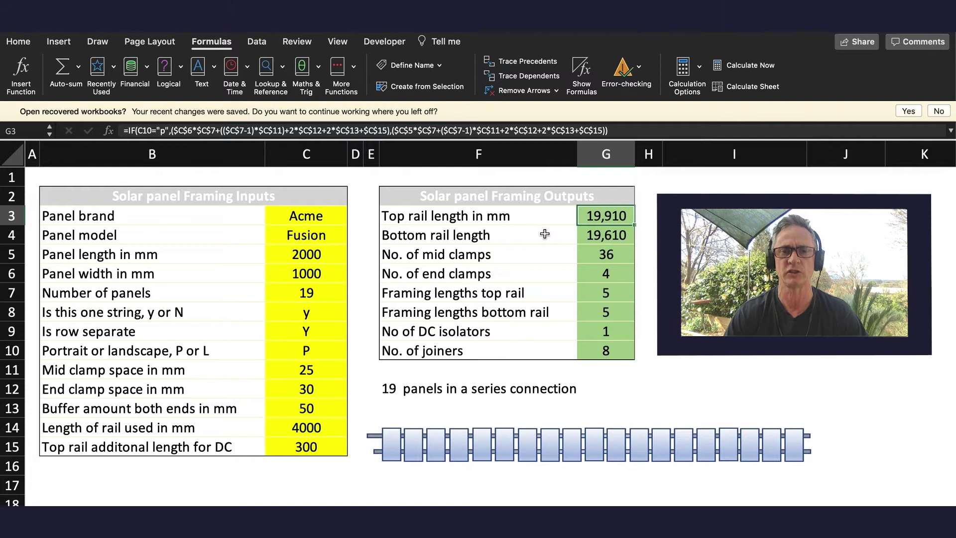
# Trace the precedents of the G4 bottom rail length, then view G5's mid-clamp formula =(C7-1)*2.
pyautogui.click(610, 238)
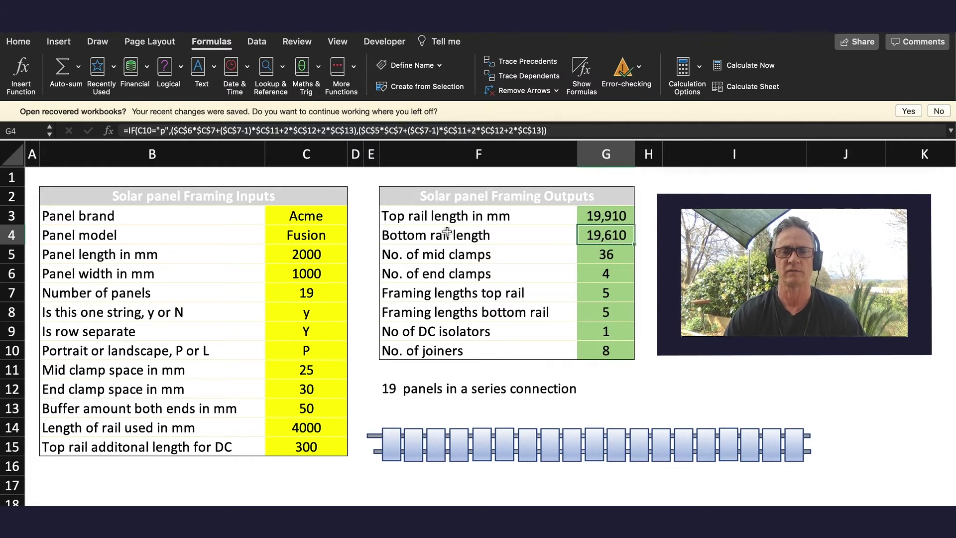
pyautogui.click(528, 61)
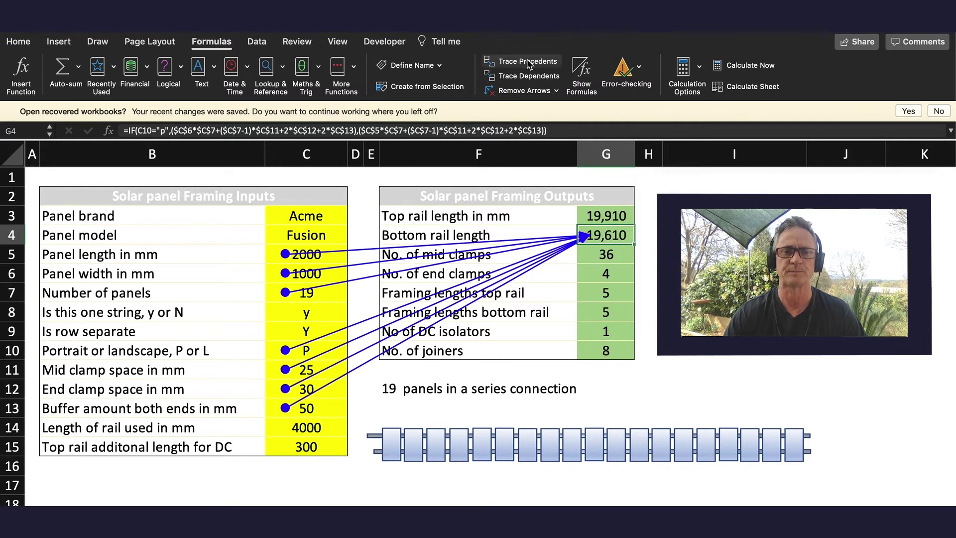
pyautogui.click(518, 90)
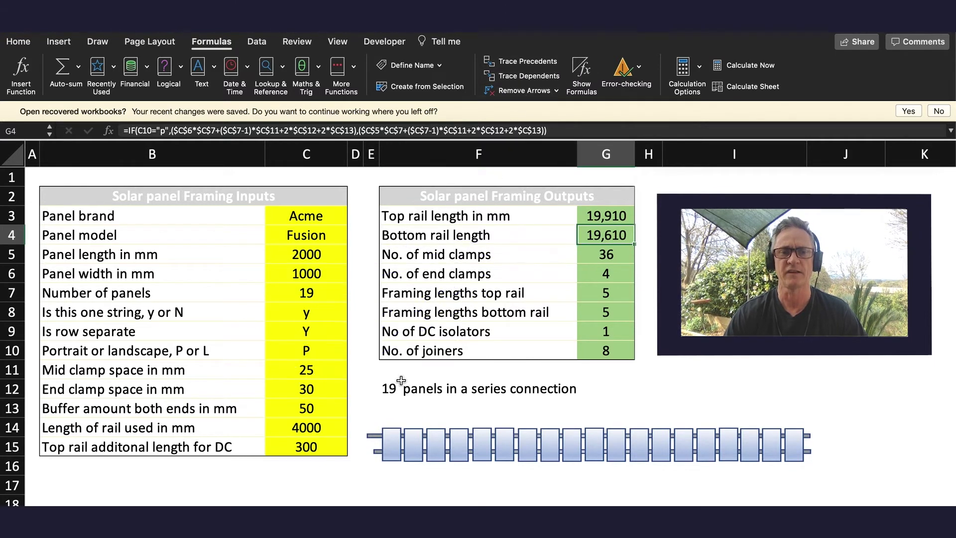
pyautogui.click(514, 63)
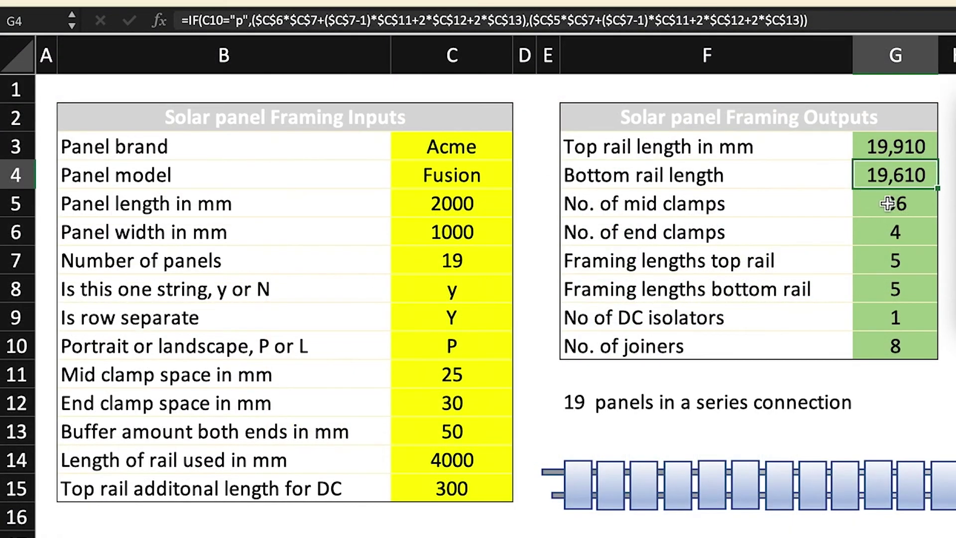
pyautogui.click(888, 203)
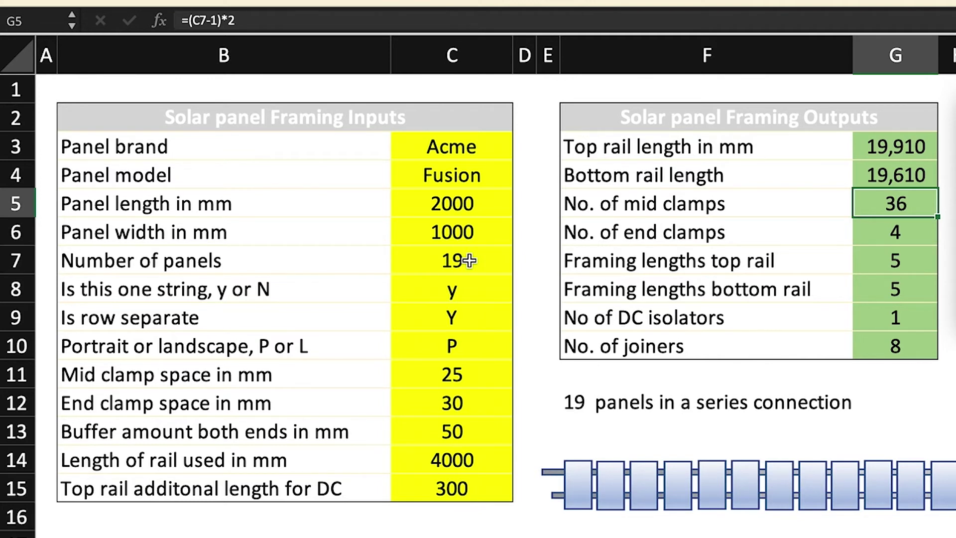
# Trace the input feeding the G6 end-clamp count, then remove the arrow.
pyautogui.click(907, 232)
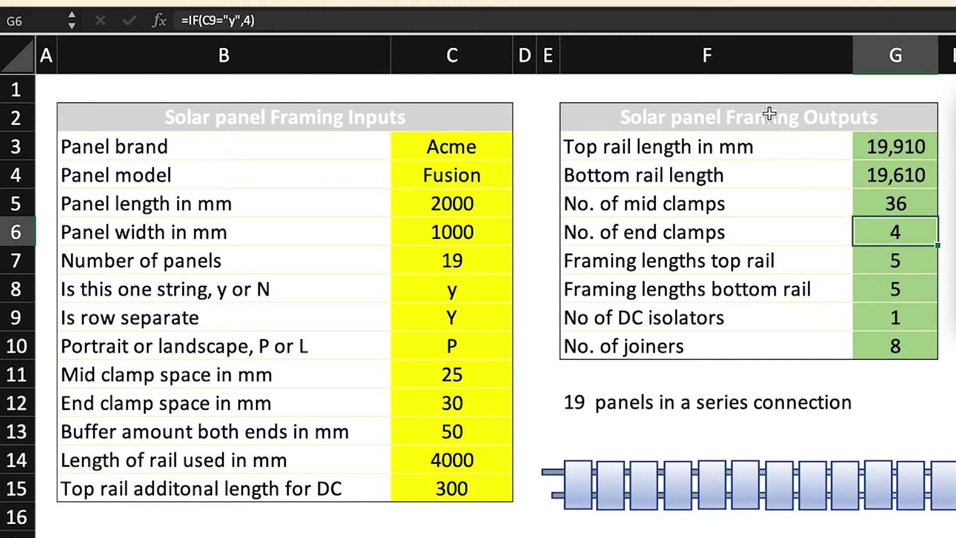
pyautogui.hotkey('alt', 'm', 'p')
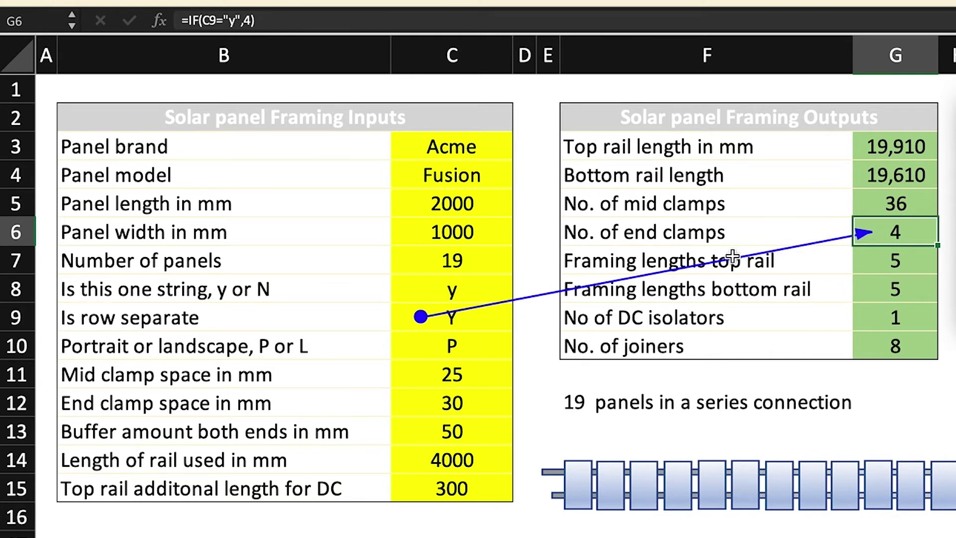
pyautogui.hotkey('alt', 'm', 'a', 'a')
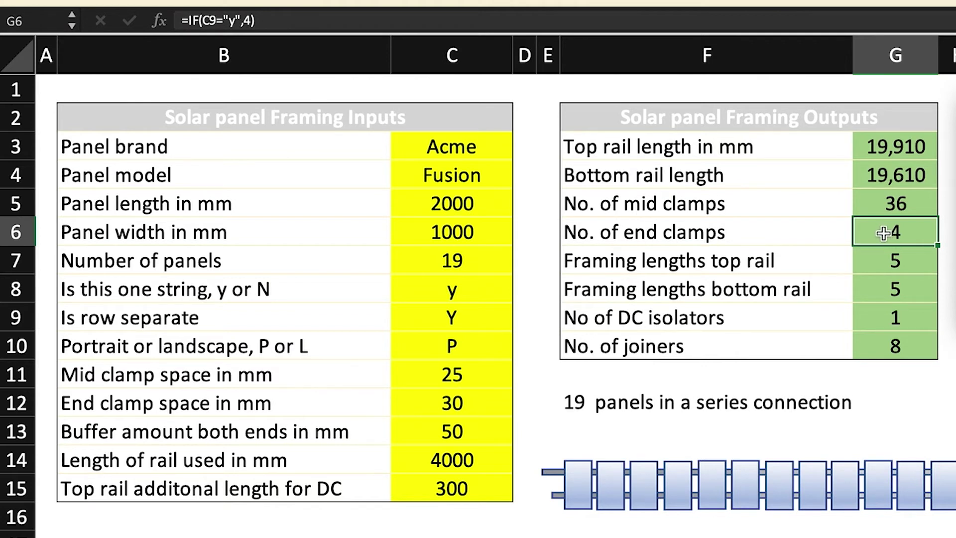
# Trace and clear the precedents of G7's =ROUNDUP(G3/C14,0) top rail framing lengths several times.
pyautogui.click(890, 261)
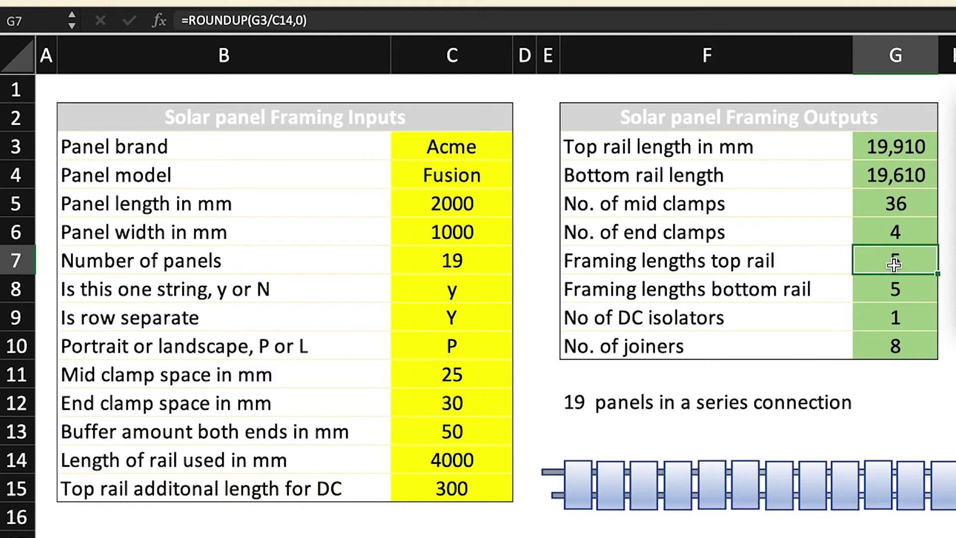
pyautogui.hotkey('alt', 'm', 'p')
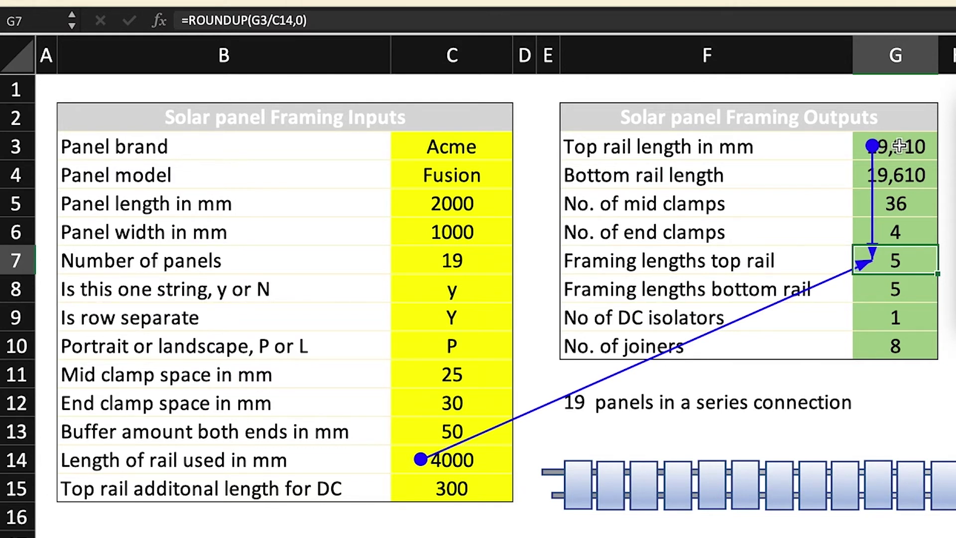
pyautogui.hotkey('alt', 'm', 'a', 'a')
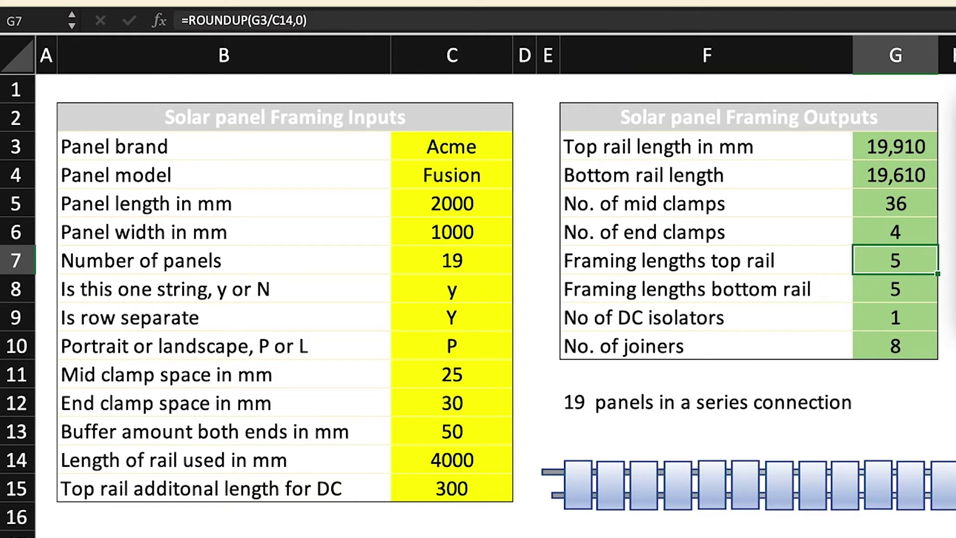
pyautogui.hotkey('alt', 'm', 'p')
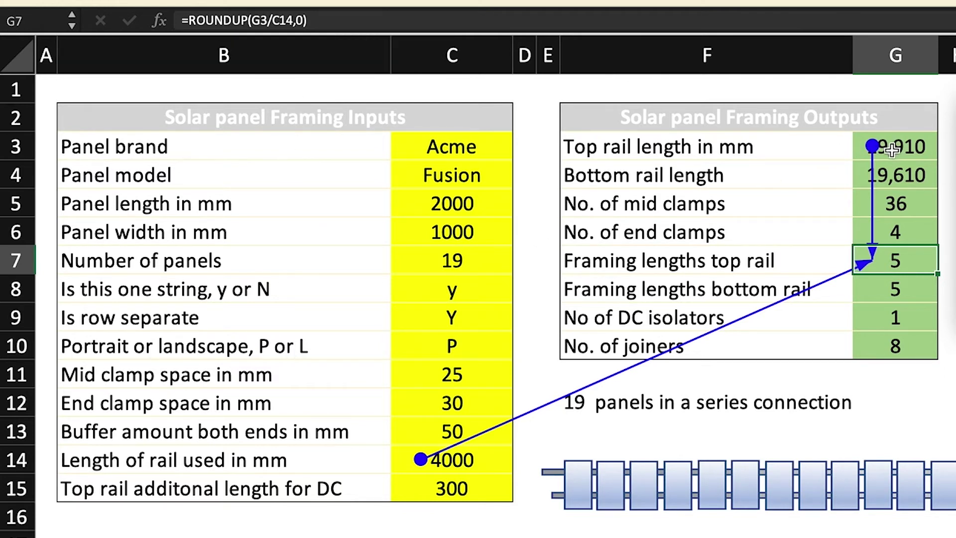
pyautogui.hotkey('alt', 'm', 'a', 'a')
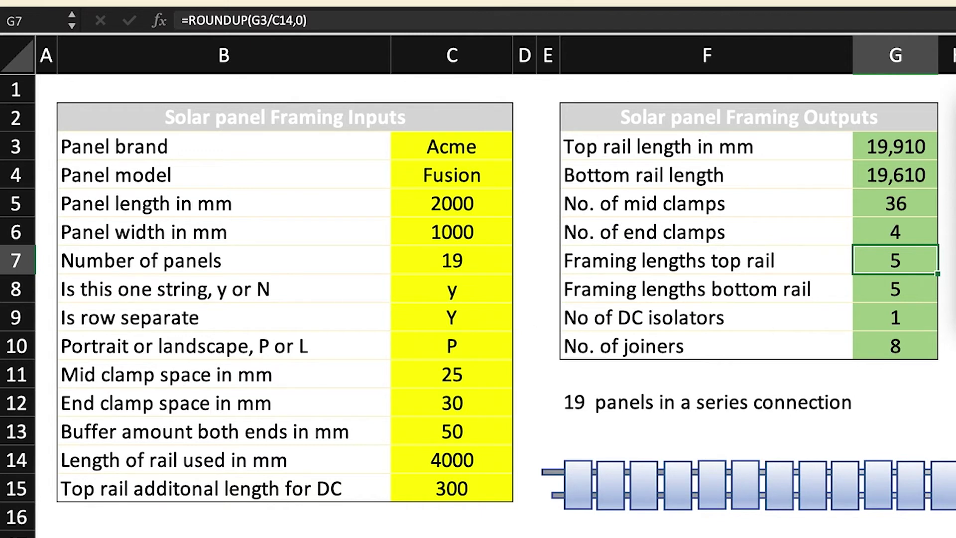
pyautogui.hotkey('alt', 'm')
pyautogui.press('p')
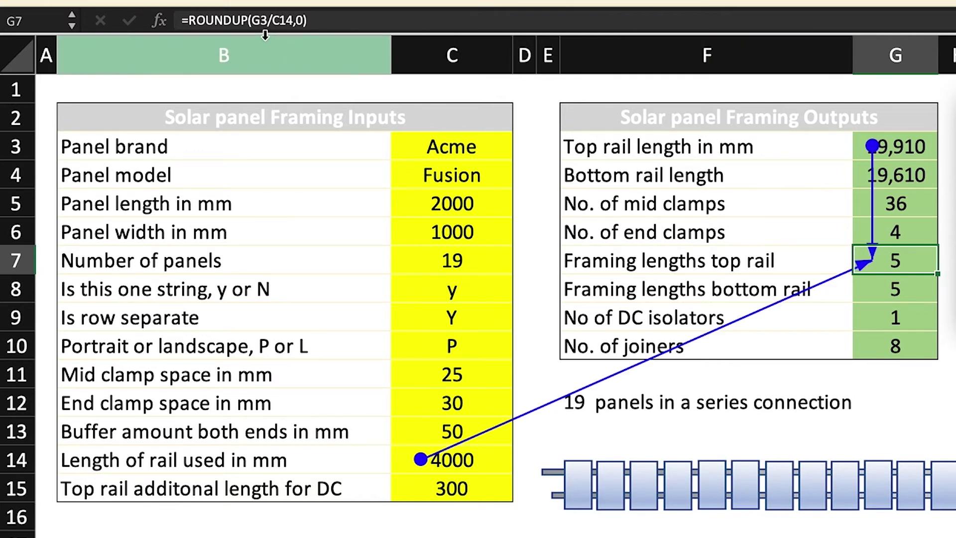
pyautogui.hotkey('alt', 'm')
pyautogui.press('a')
pyautogui.press('a')
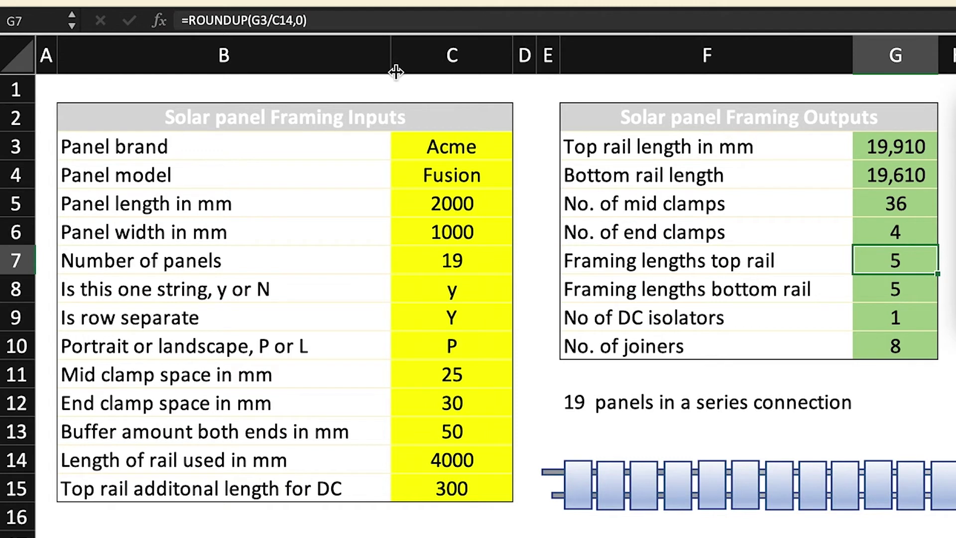
# Trace G8's bottom rail framing precedents, view G9's =IF(C8="y",1,0) isolator formula, and clear the arrows.
pyautogui.click(898, 289)
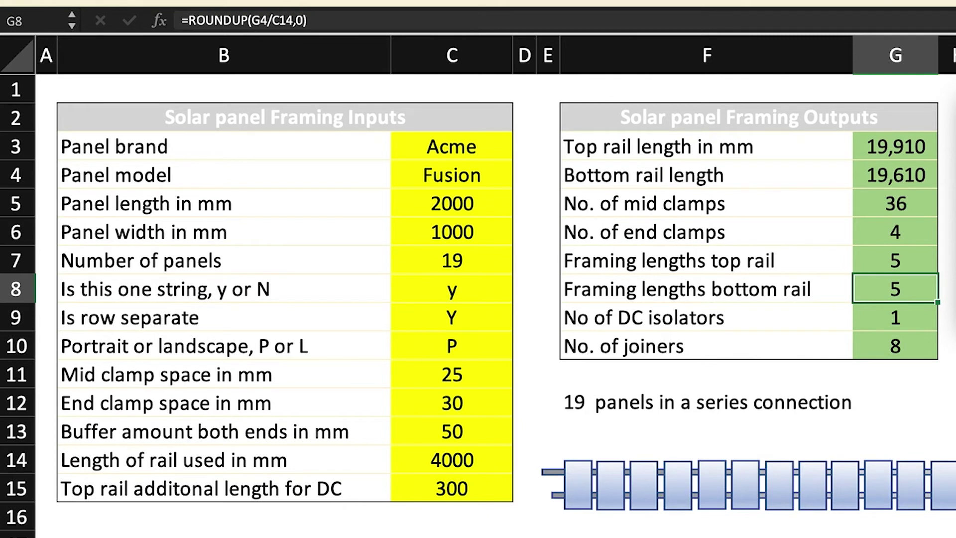
pyautogui.hotkey('alt', 'm')
pyautogui.press('p')
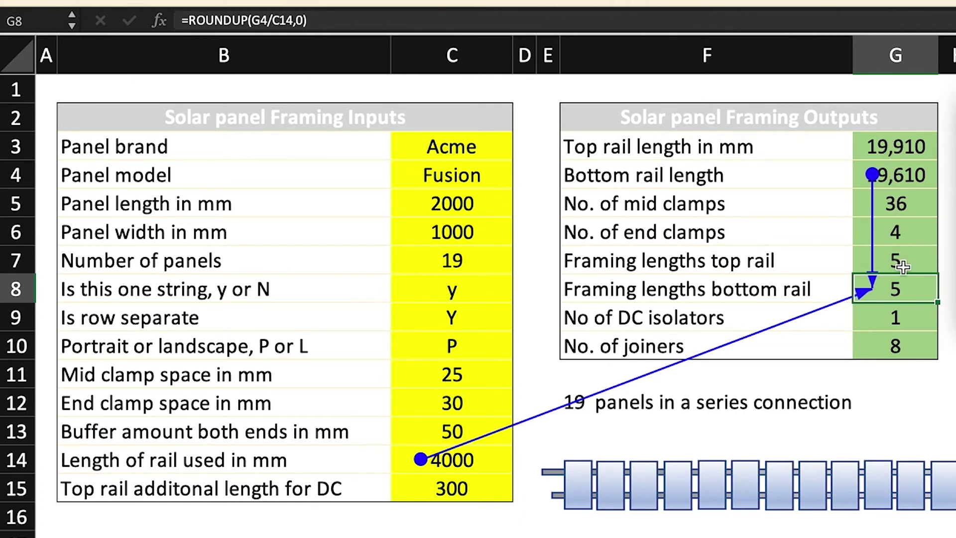
pyautogui.click(897, 319)
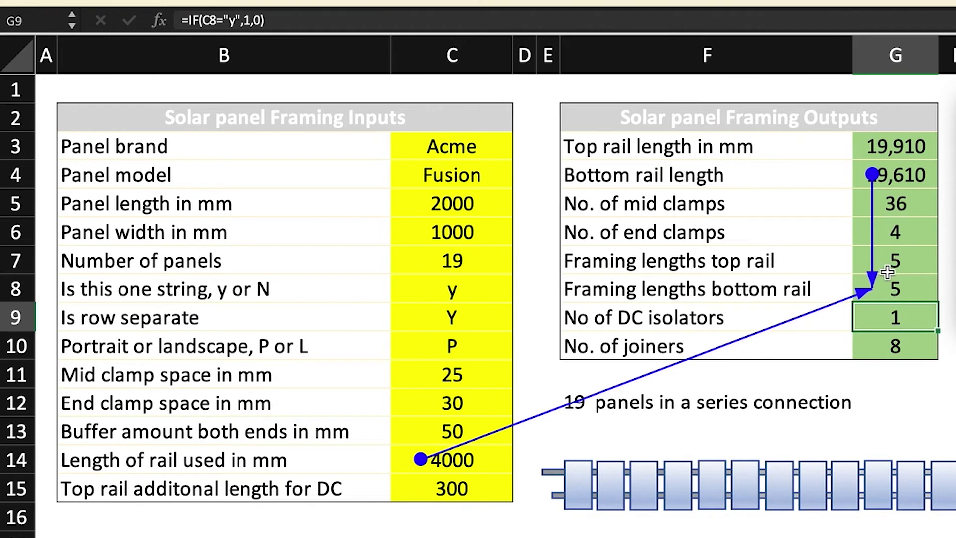
pyautogui.hotkey('alt', 'm')
pyautogui.press('a')
pyautogui.press('a')
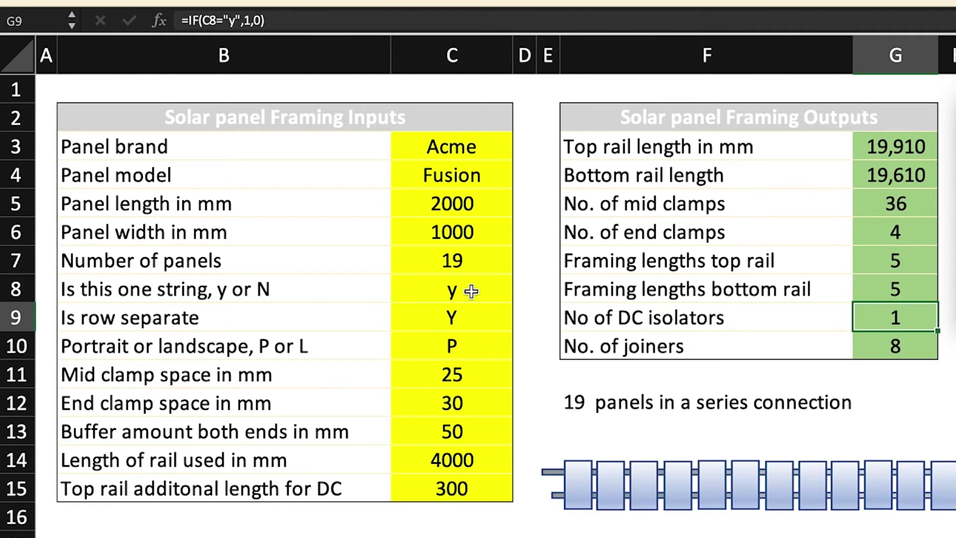
# Trace G10's =(G7-1)+(G8-1) joiner formula back to G7 and G8, then remove the arrows.
pyautogui.click(910, 347)
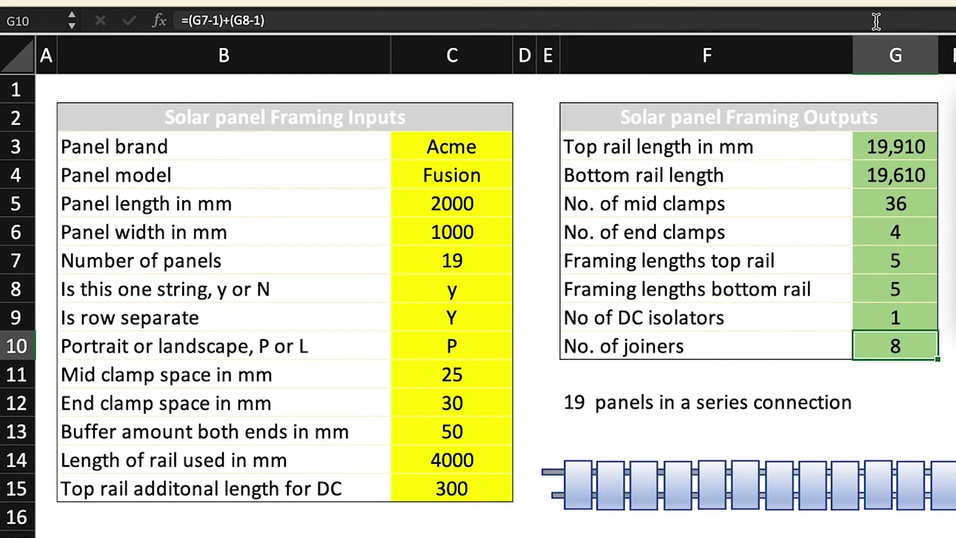
pyautogui.hotkey('alt', 'm')
pyautogui.press('p')
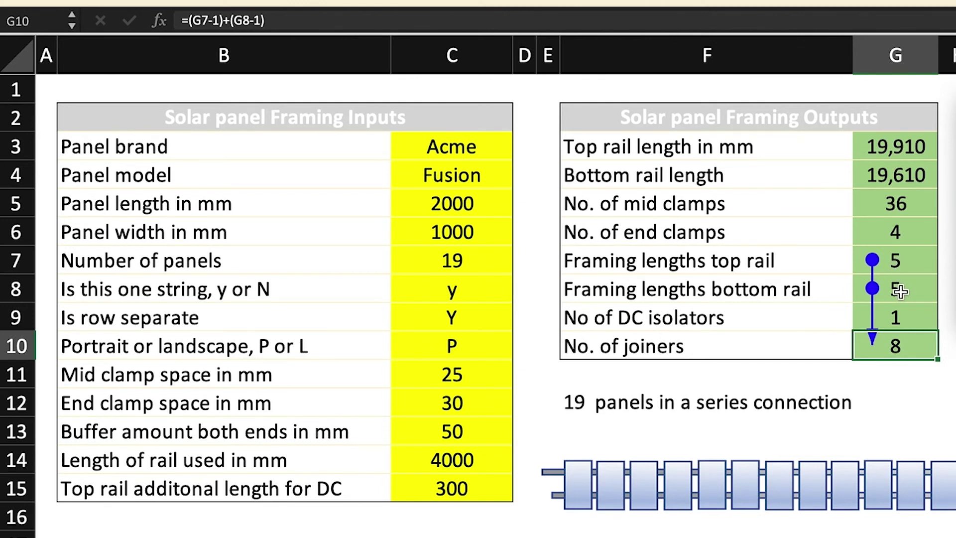
pyautogui.hotkey('alt', 'm')
pyautogui.press('a')
pyautogui.press('a')
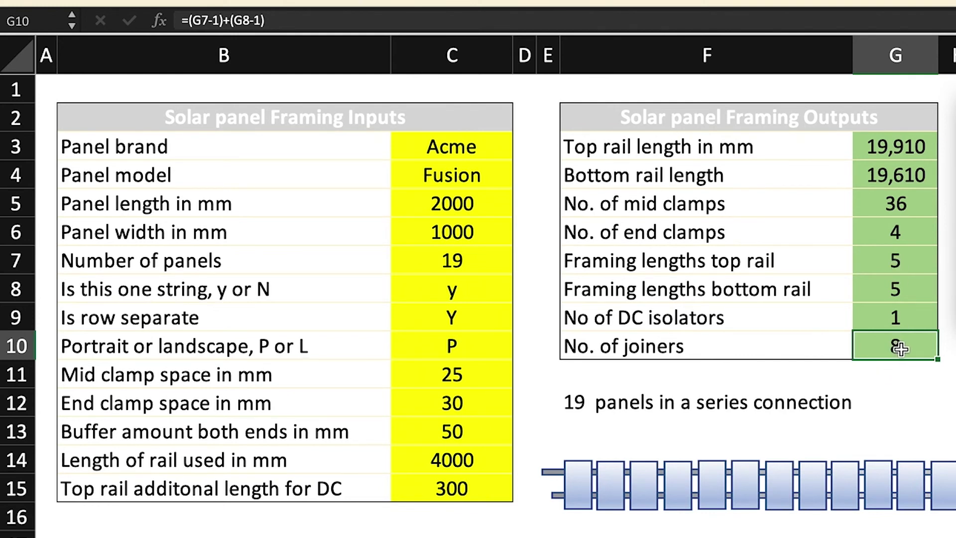
# Set the number of panels in C7 to 300 to watch outputs recalculate, then restore 19.
pyautogui.click(626, 404)
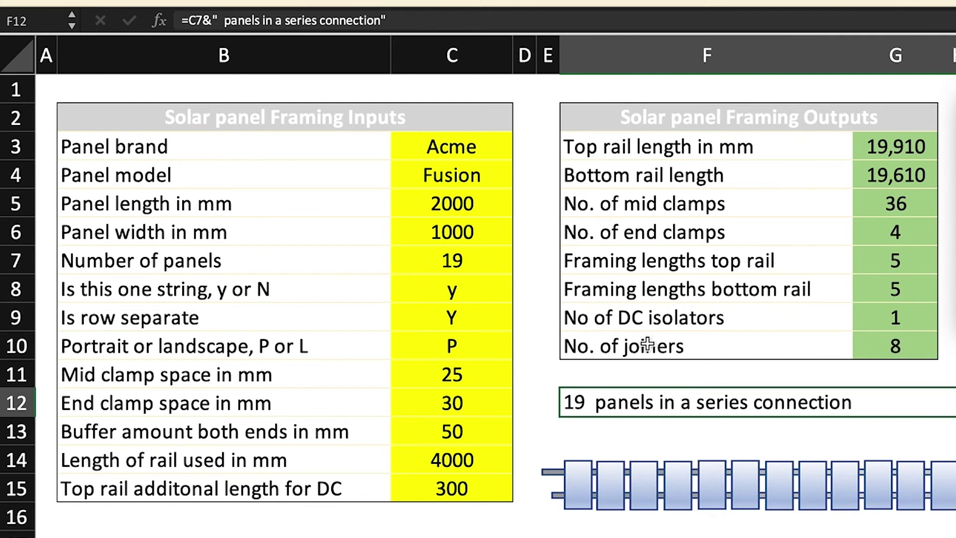
pyautogui.click(459, 259)
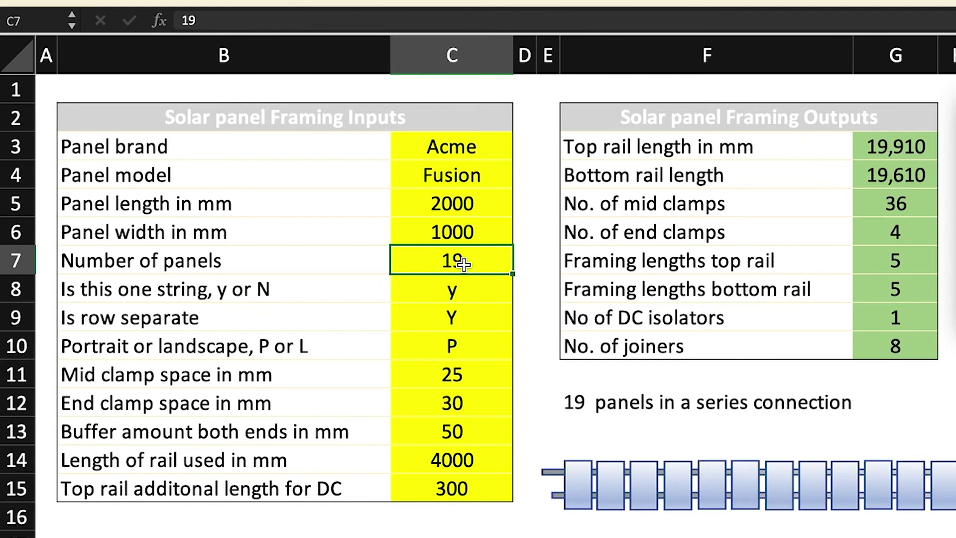
pyautogui.write('300')
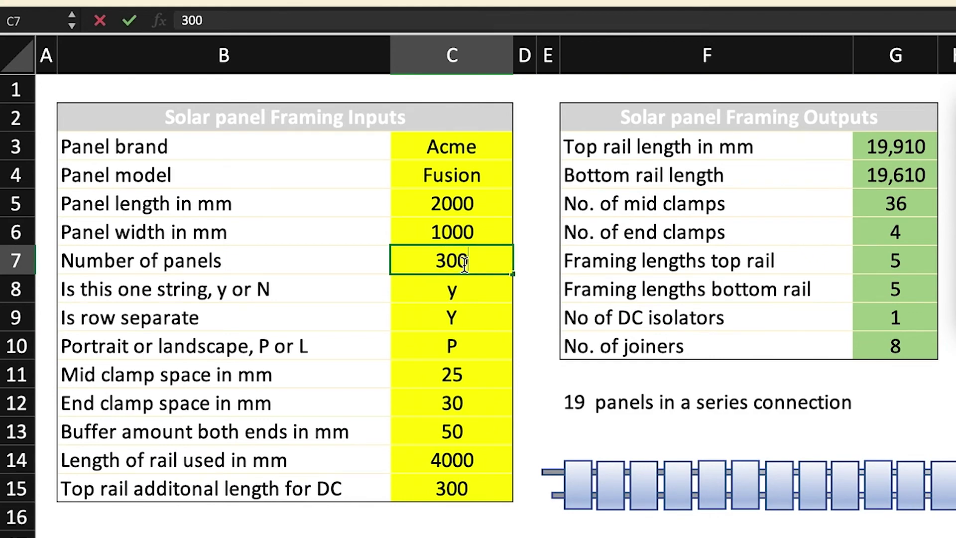
pyautogui.press('Return')
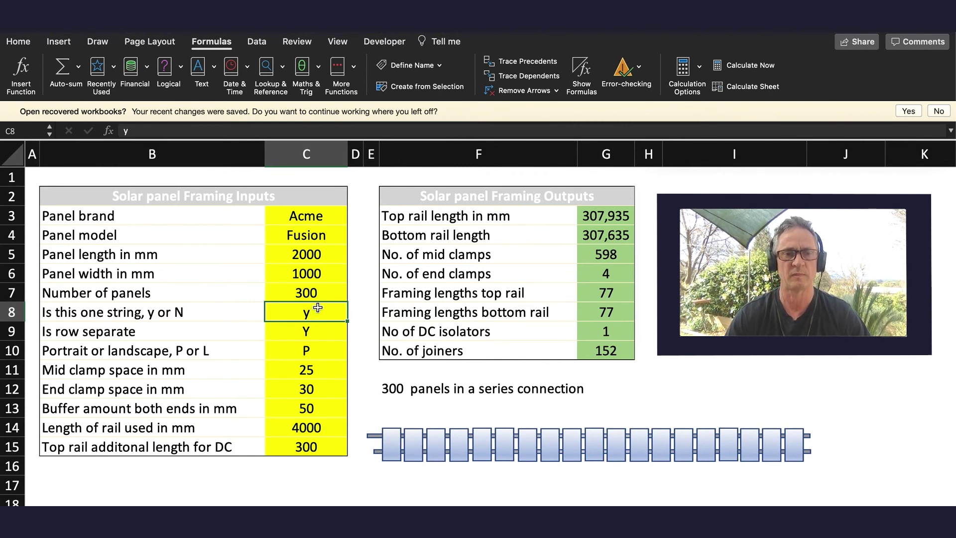
pyautogui.click(309, 293)
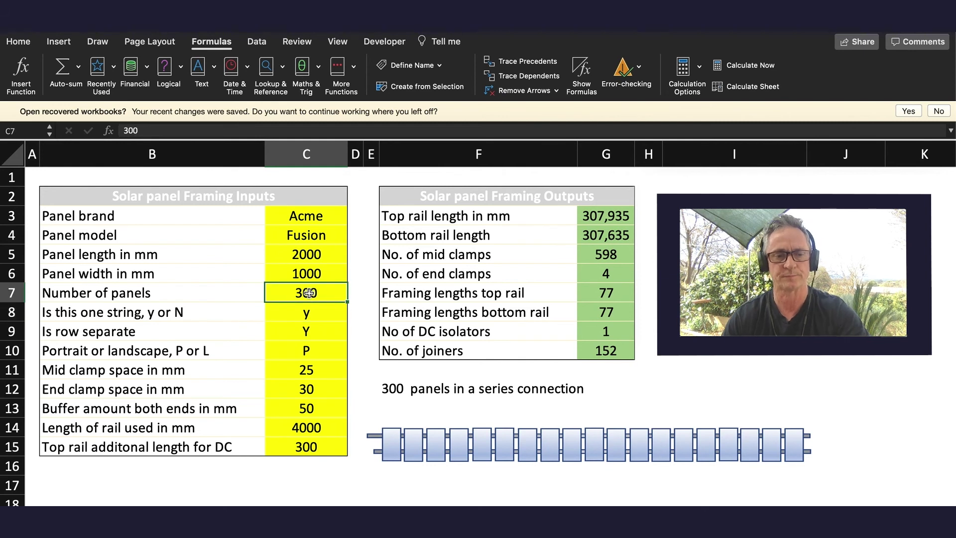
pyautogui.write('19')
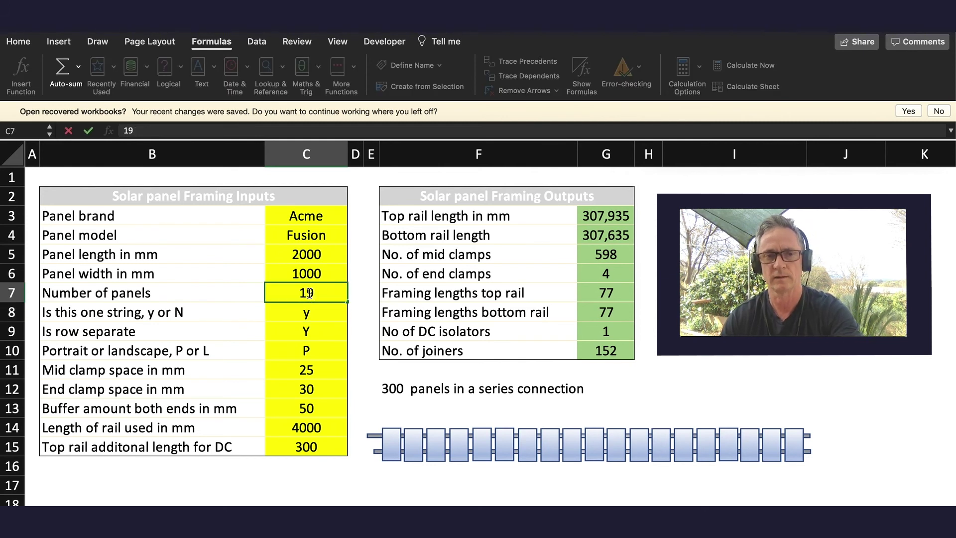
pyautogui.press('Return')
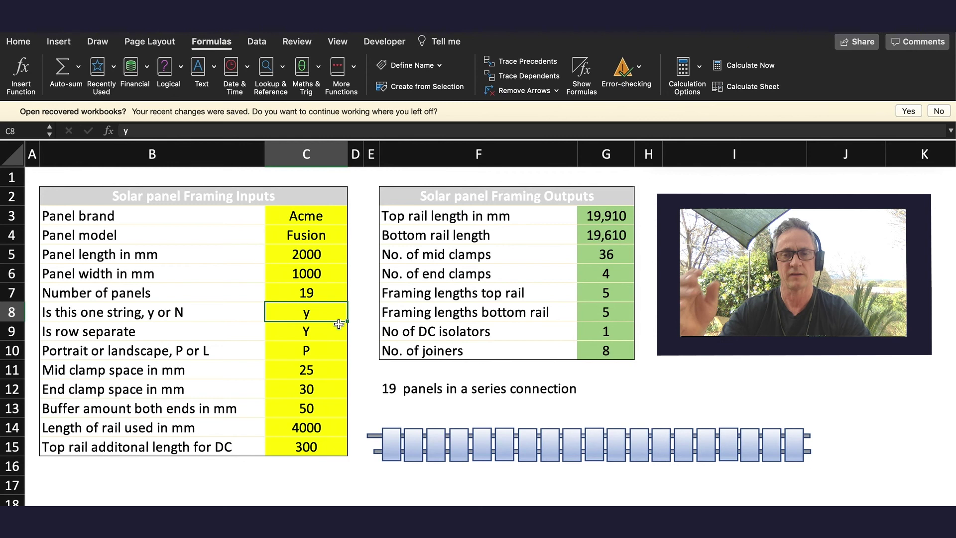